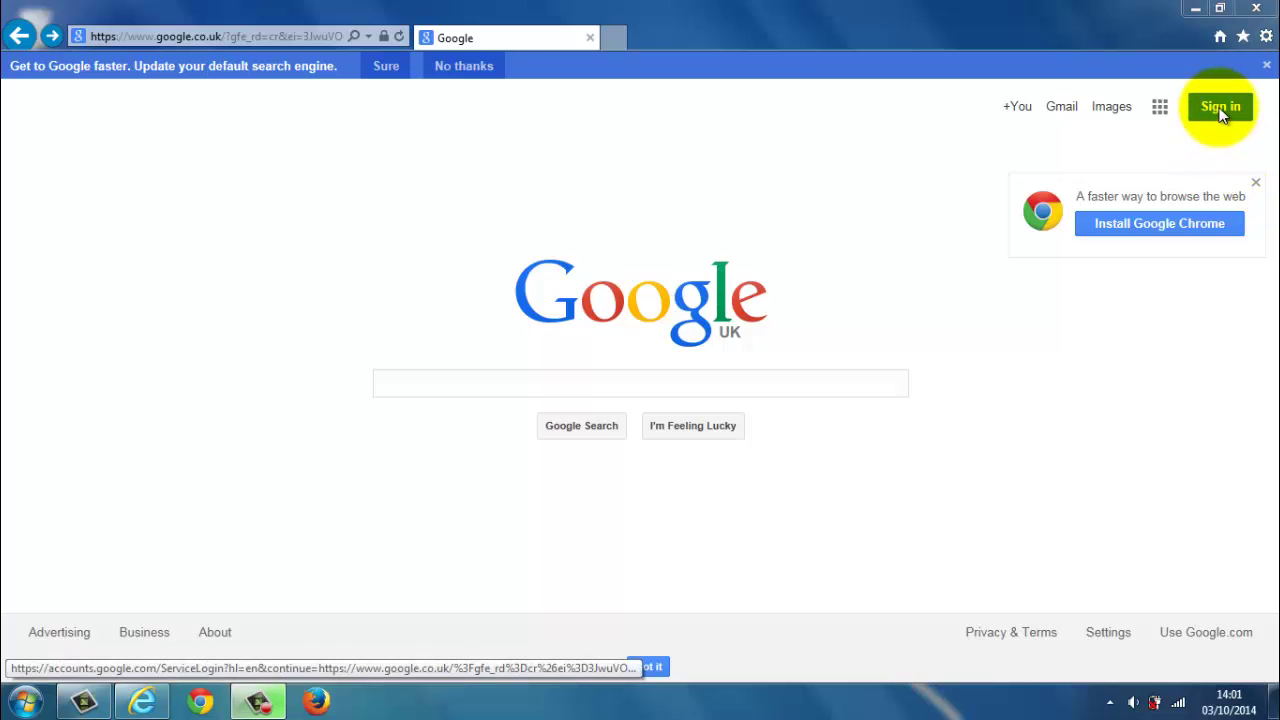
# Step: Enter the account's e-mail address and password on the Google sign-in page and submit; it's rejected as incorrect
pyautogui.click(1219, 110)
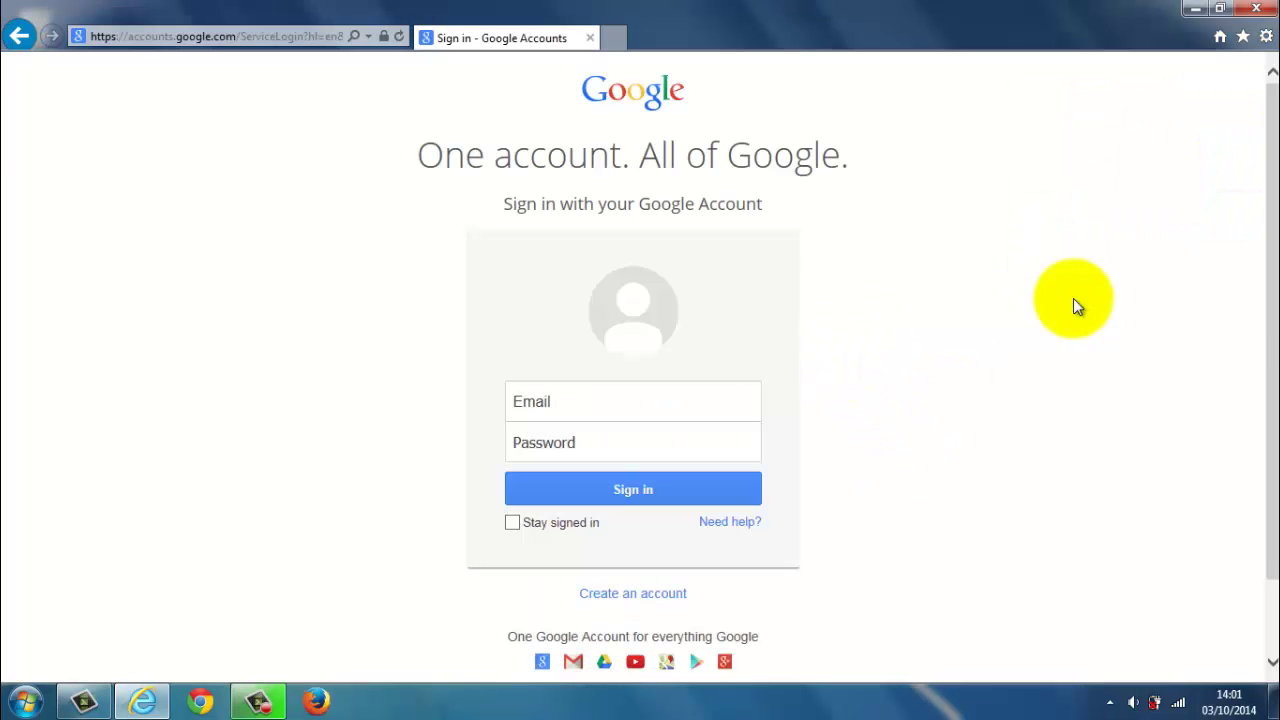
pyautogui.scroll(-1, 1257, 300)
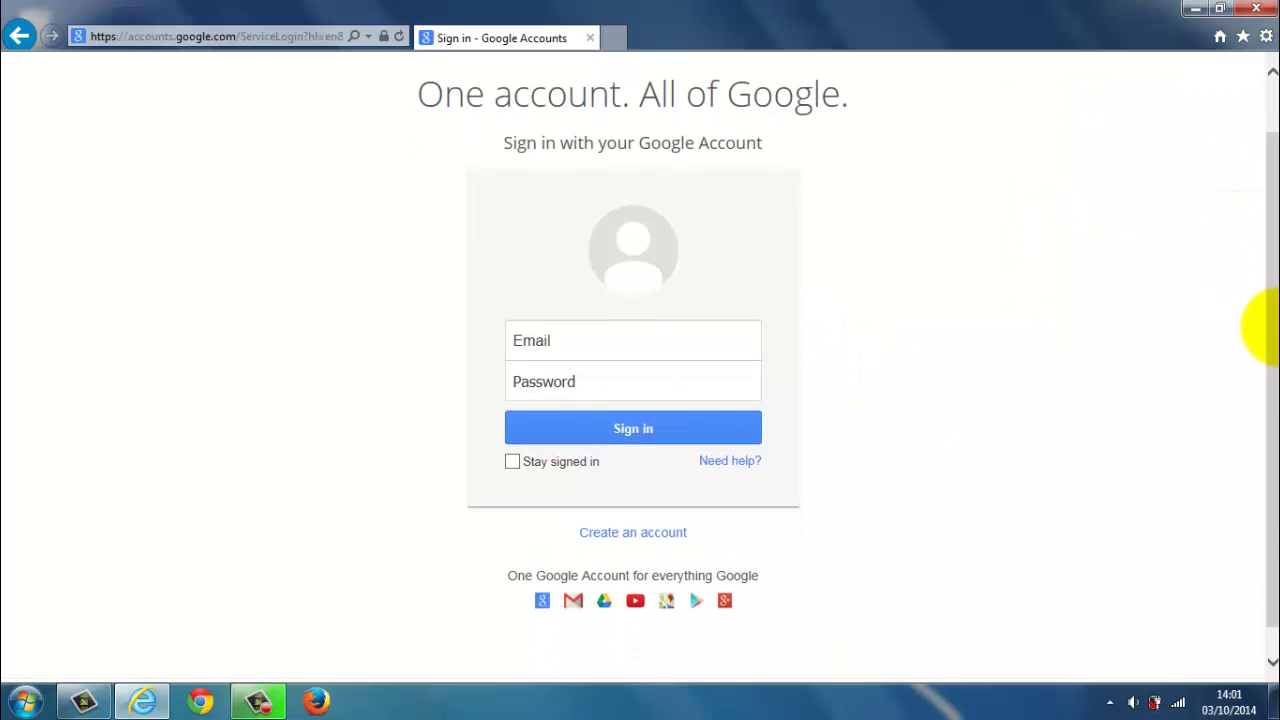
pyautogui.click(570, 344)
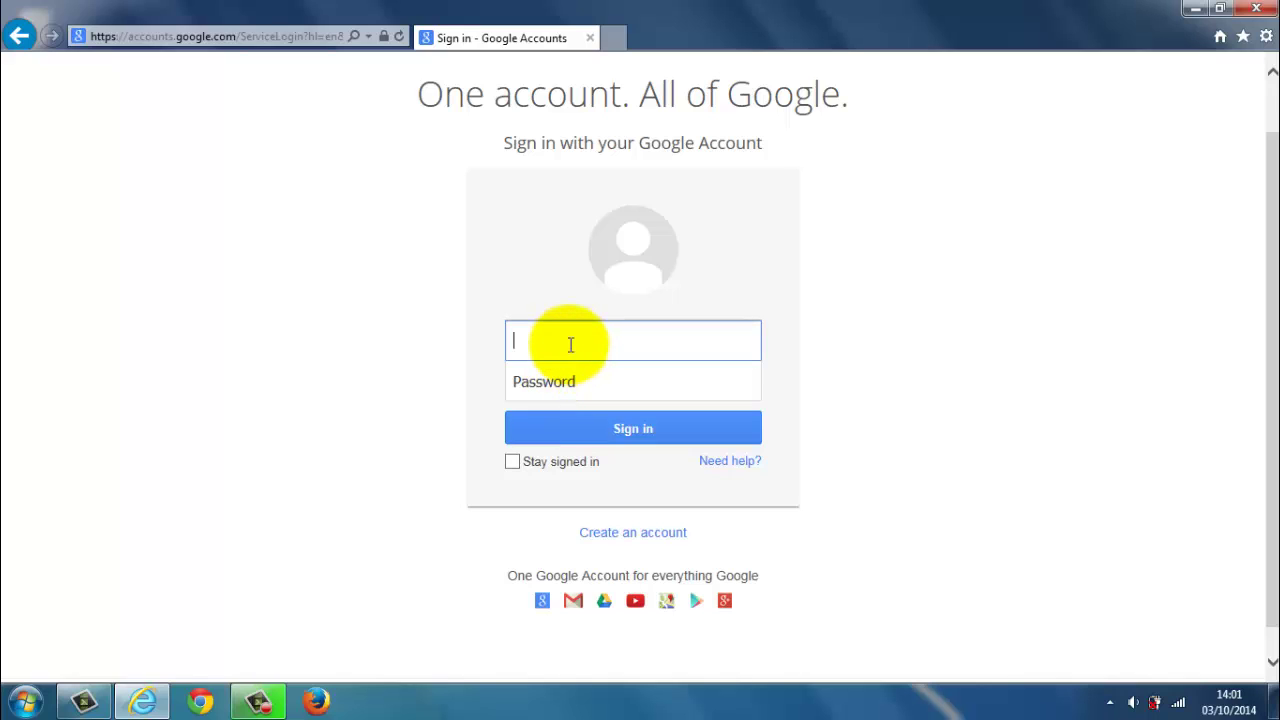
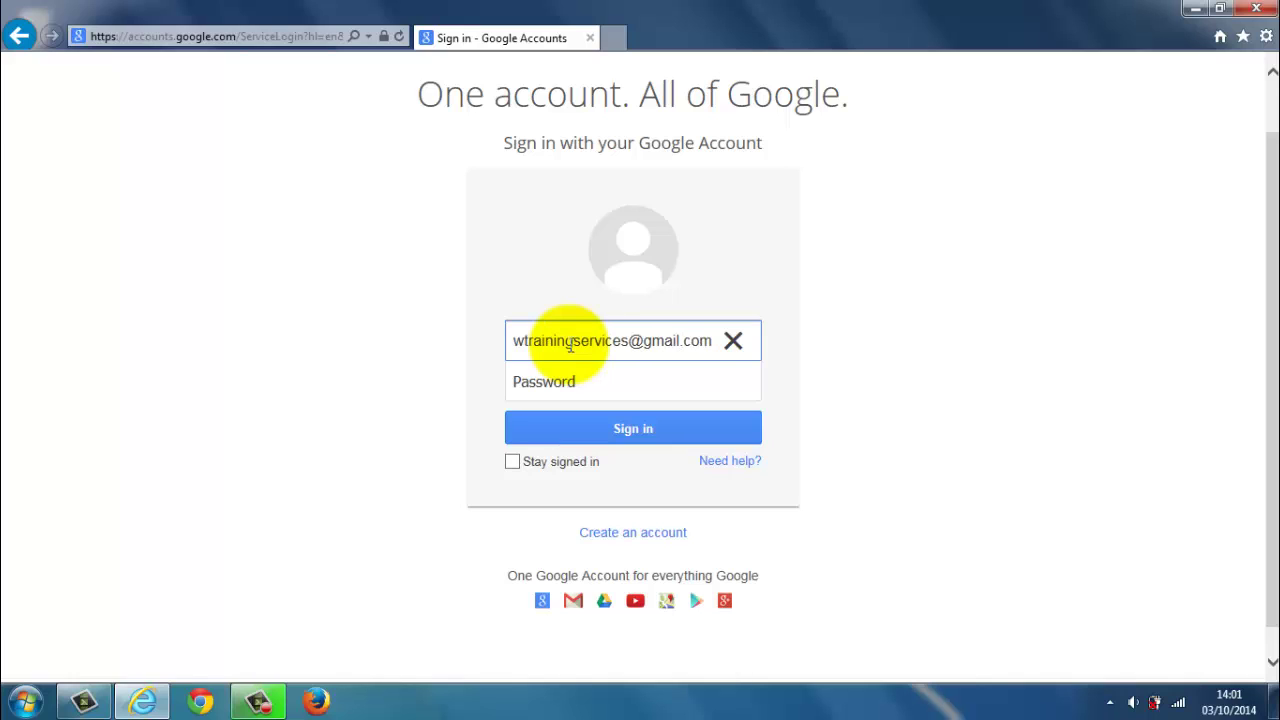
pyautogui.press('Left')
pyautogui.press('Left')
pyautogui.press('Left')
pyautogui.press('Left')
pyautogui.press('Left')
pyautogui.press('Left')
pyautogui.press('Left')
pyautogui.press('Left')
pyautogui.press('Left')
pyautogui.press('Left')
pyautogui.press('Left')
pyautogui.press('Left')
pyautogui.press('Left')
pyautogui.press('Left')
pyautogui.press('Left')
pyautogui.press('Left')
pyautogui.press('Left')
pyautogui.press('Left')
pyautogui.press('Left')
pyautogui.press('Left')
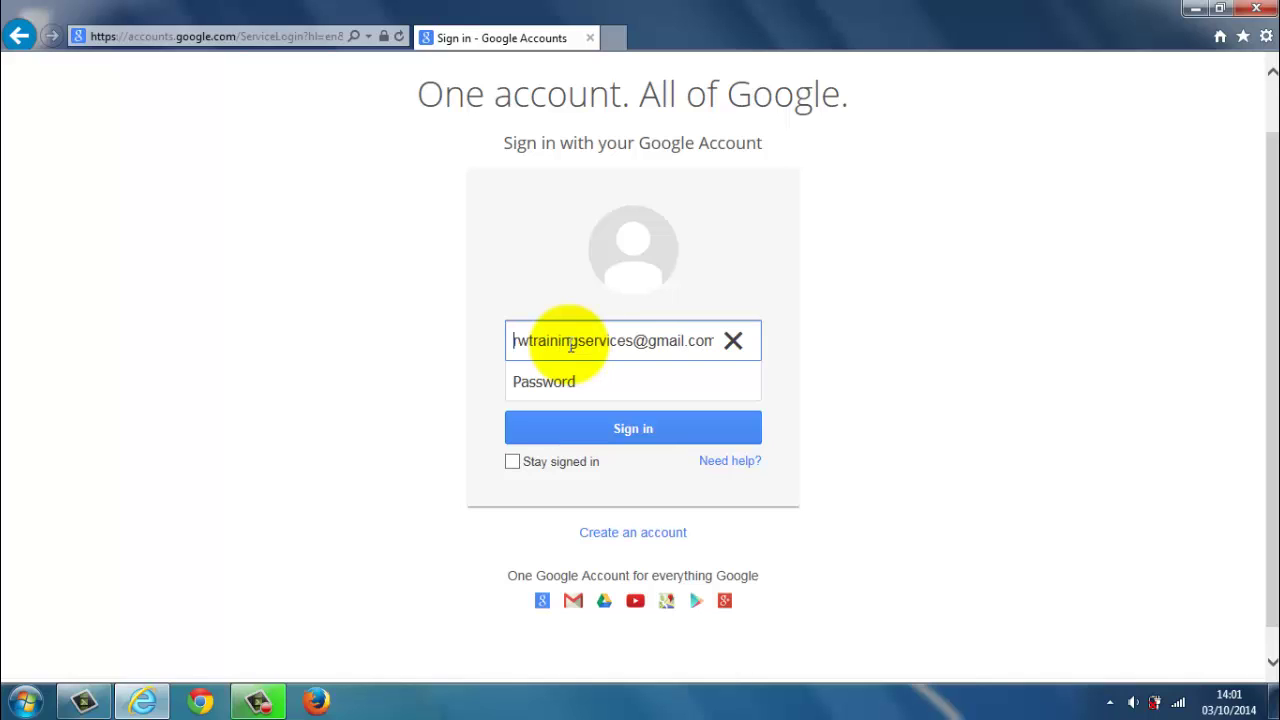
pyautogui.click(533, 381)
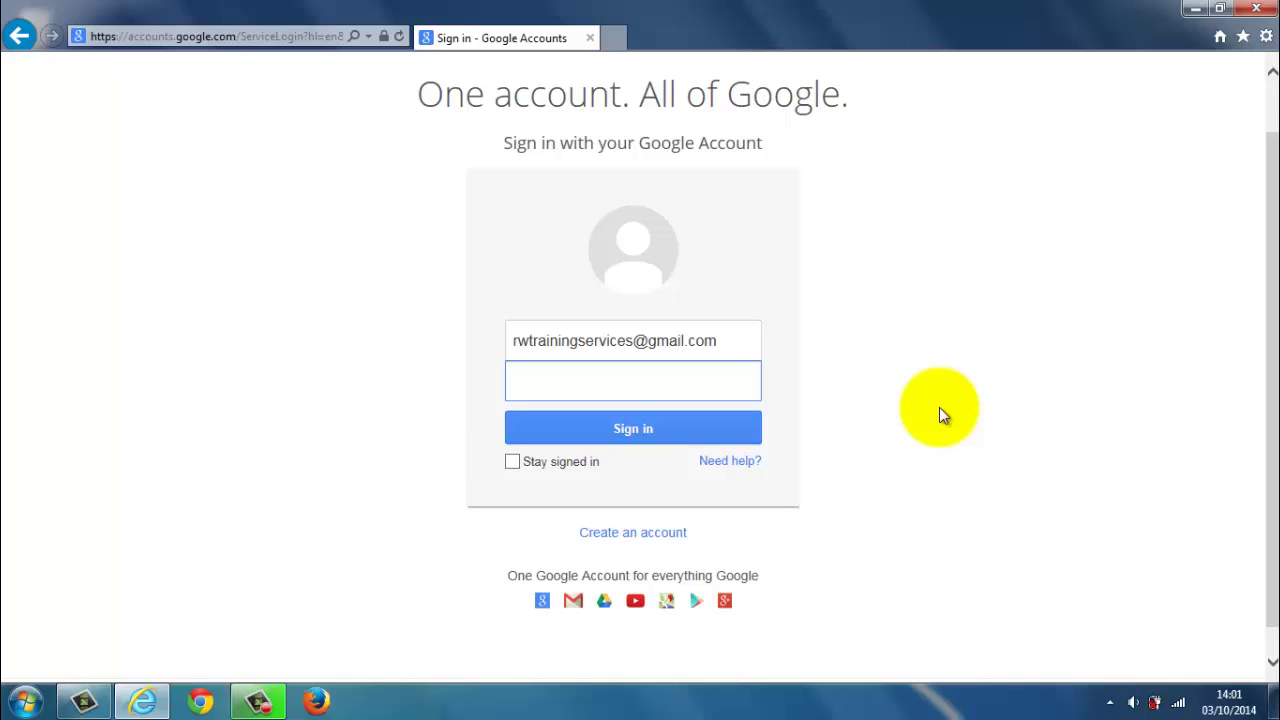
pyautogui.write('•••••••••')
pyautogui.click(726, 428)
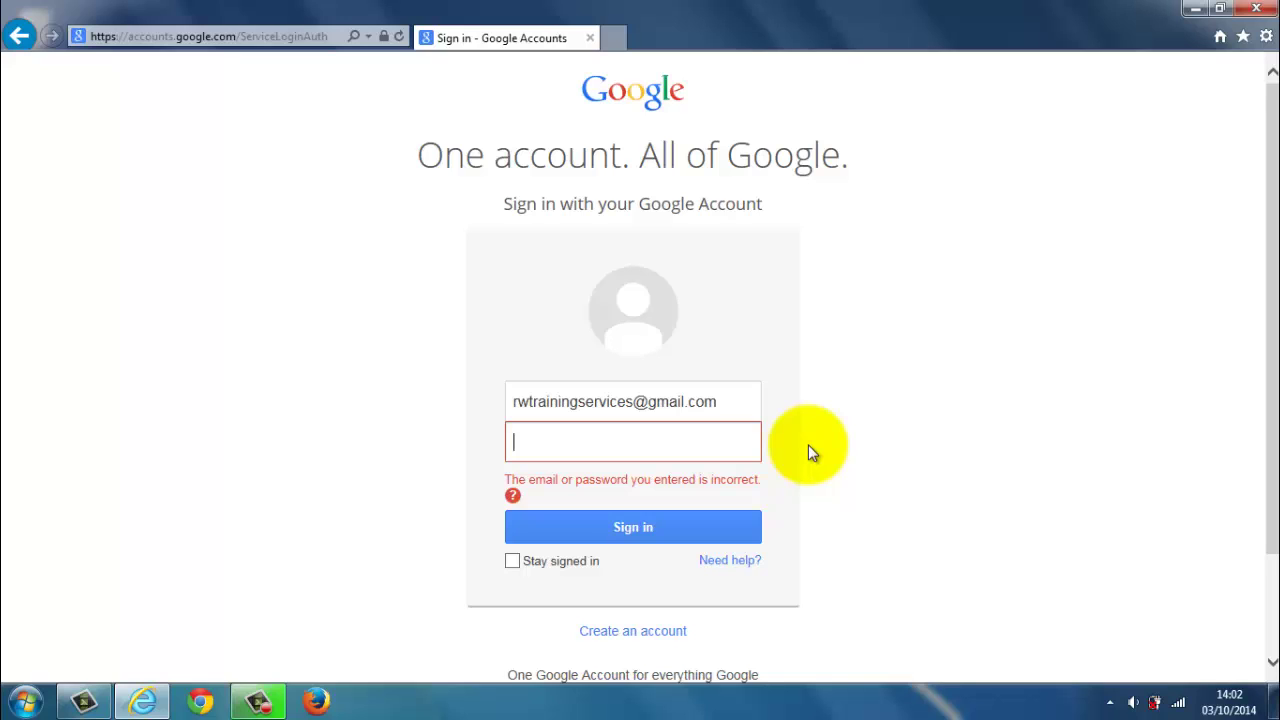
# Step: Retype the account password and leave Stay signed in switched off after ticking it
pyautogui.write('•••••••••')
pyautogui.moveTo(601, 575)
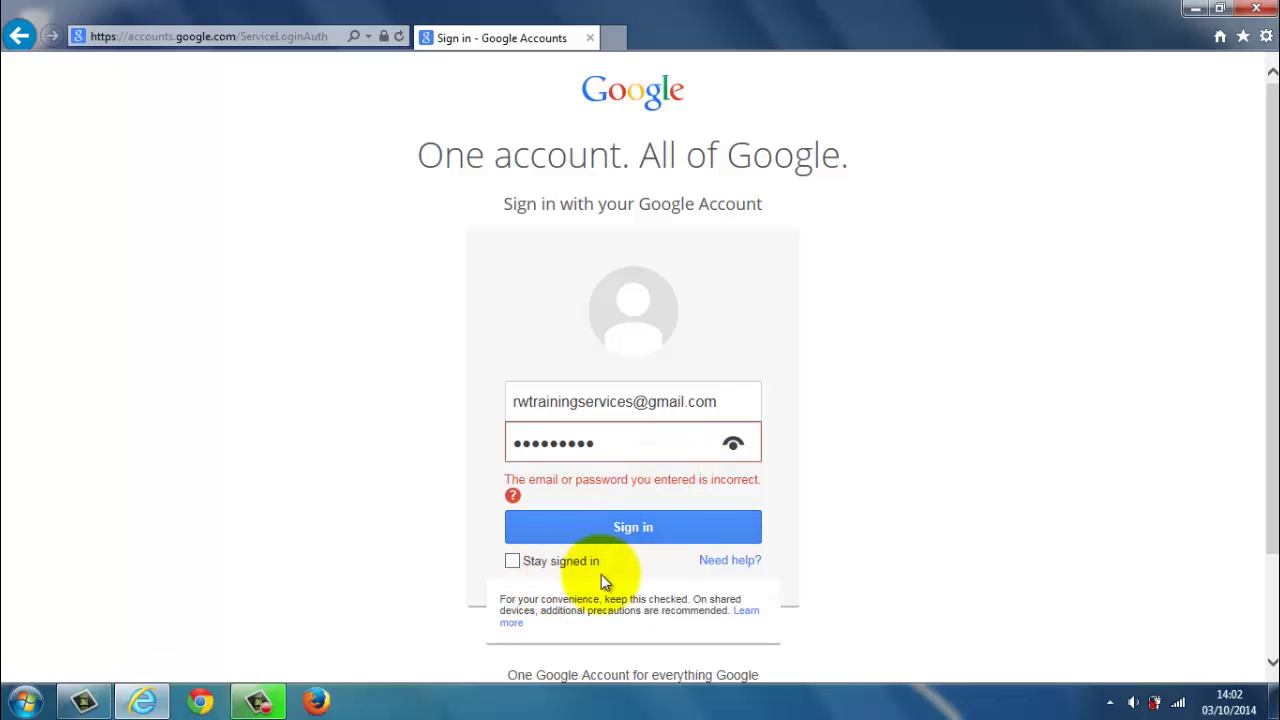
pyautogui.click(512, 561)
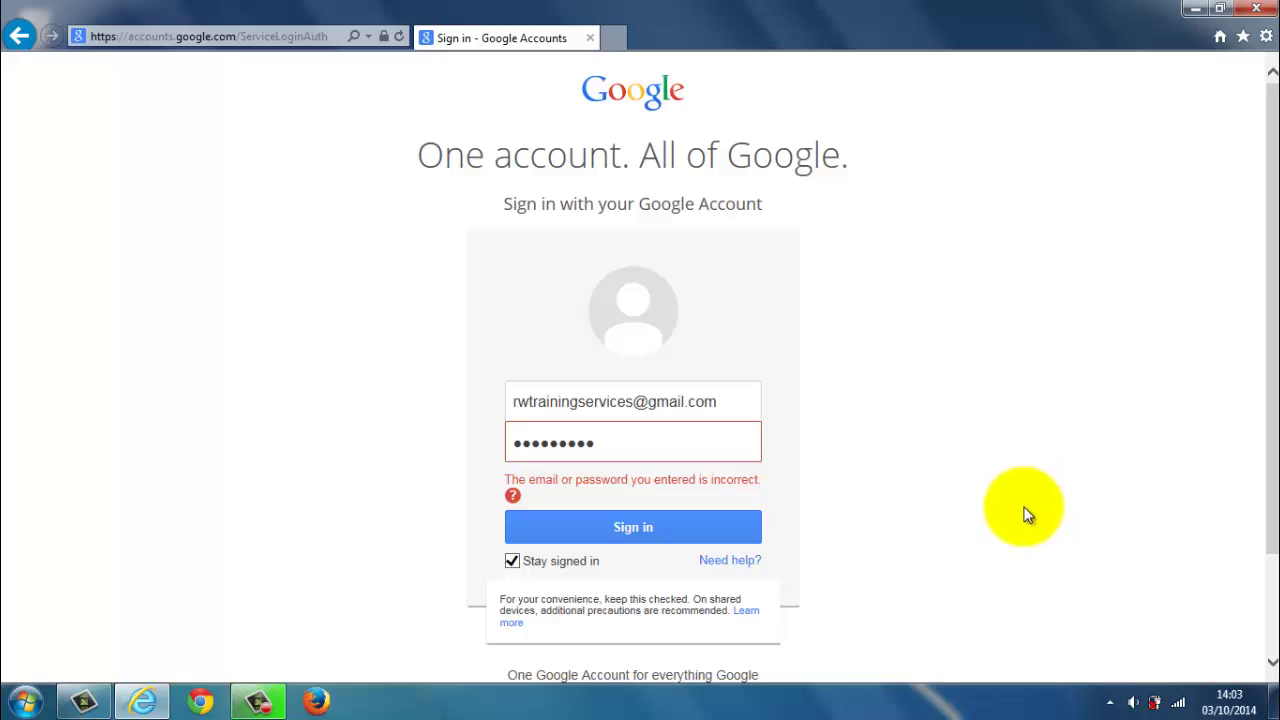
pyautogui.click(512, 562)
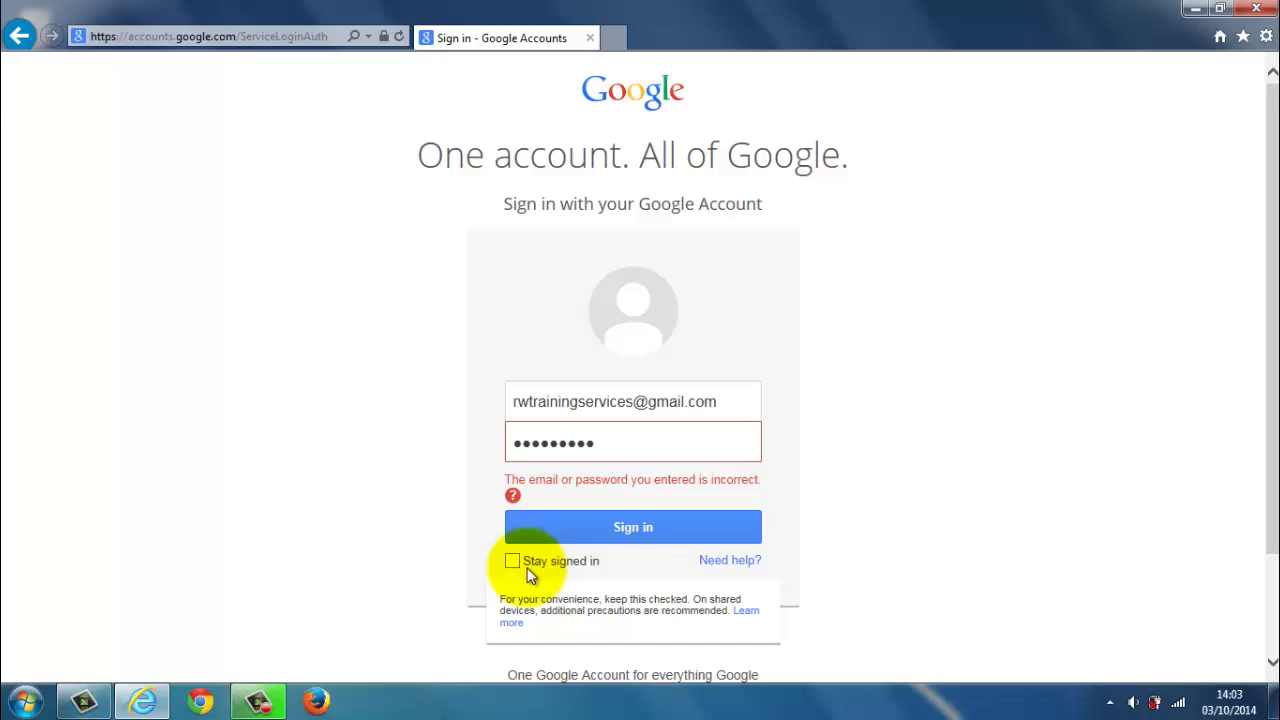
# Step: Sign in with the re-entered password and open the Gmail inbox showing three Gmail Team welcome messages
pyautogui.click(636, 528)
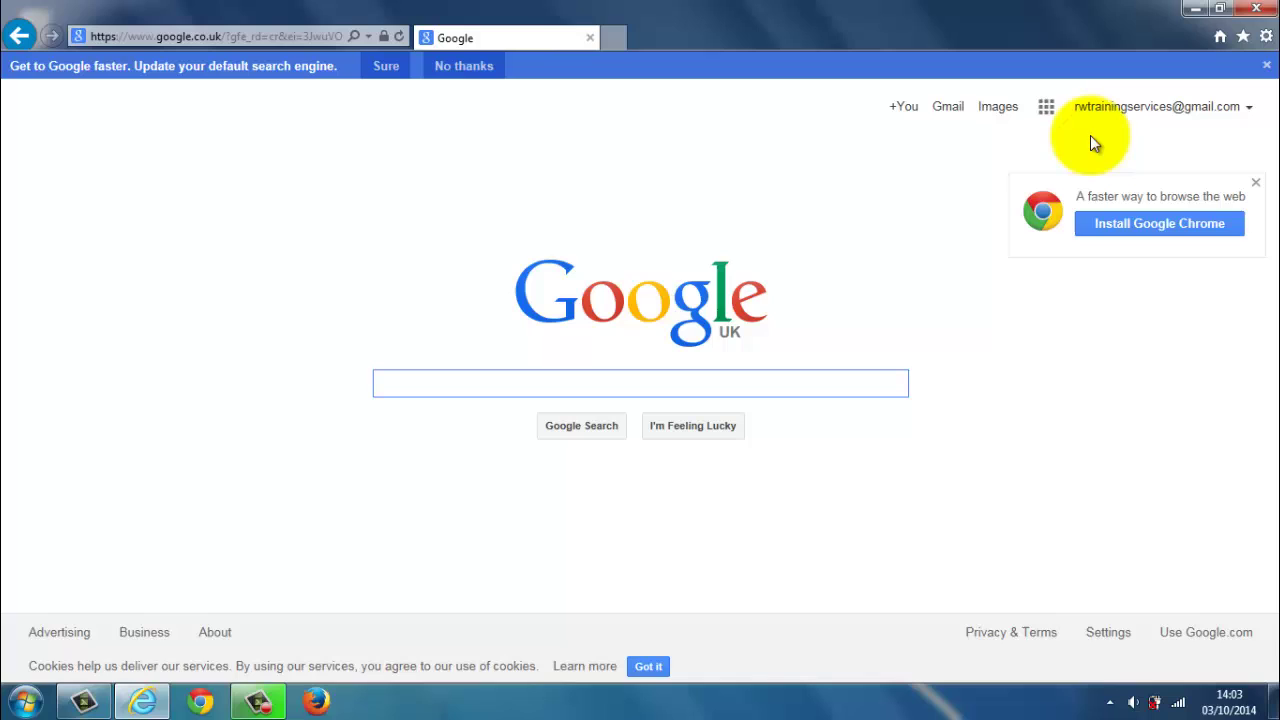
pyautogui.click(948, 108)
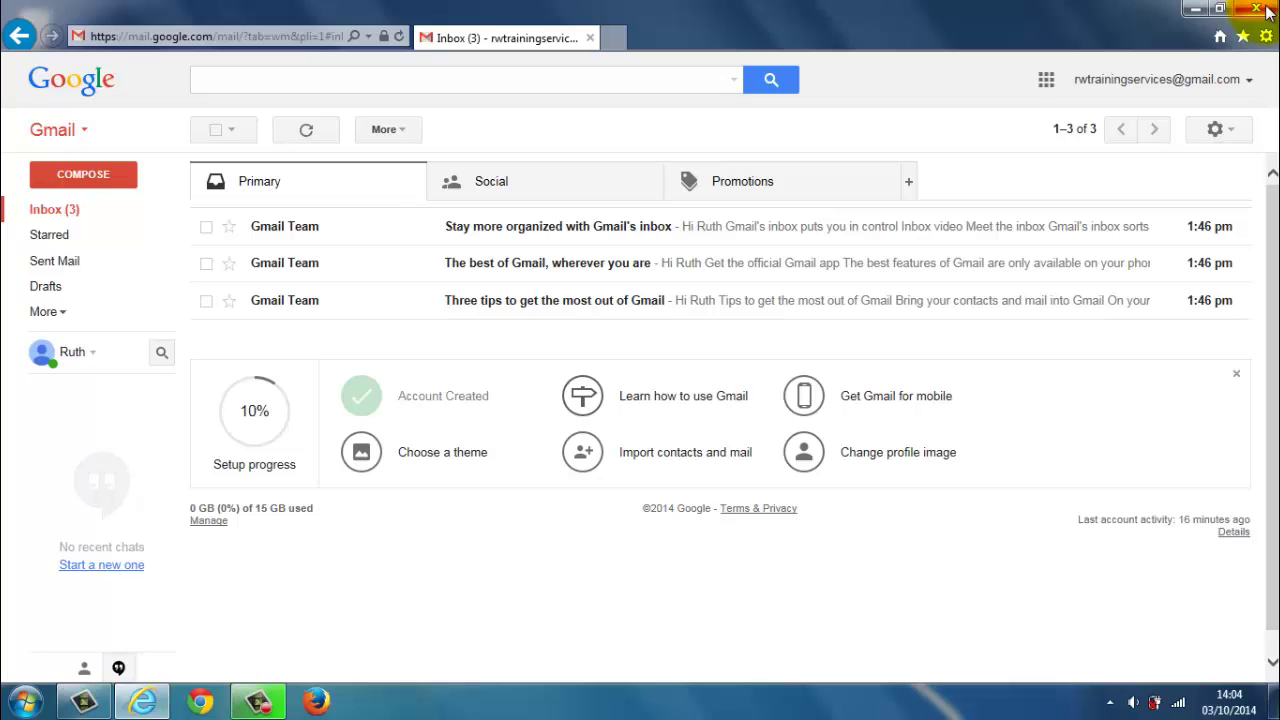
# Step: Sign out of the Google account from the account menu at the top right
pyautogui.click(1222, 88)
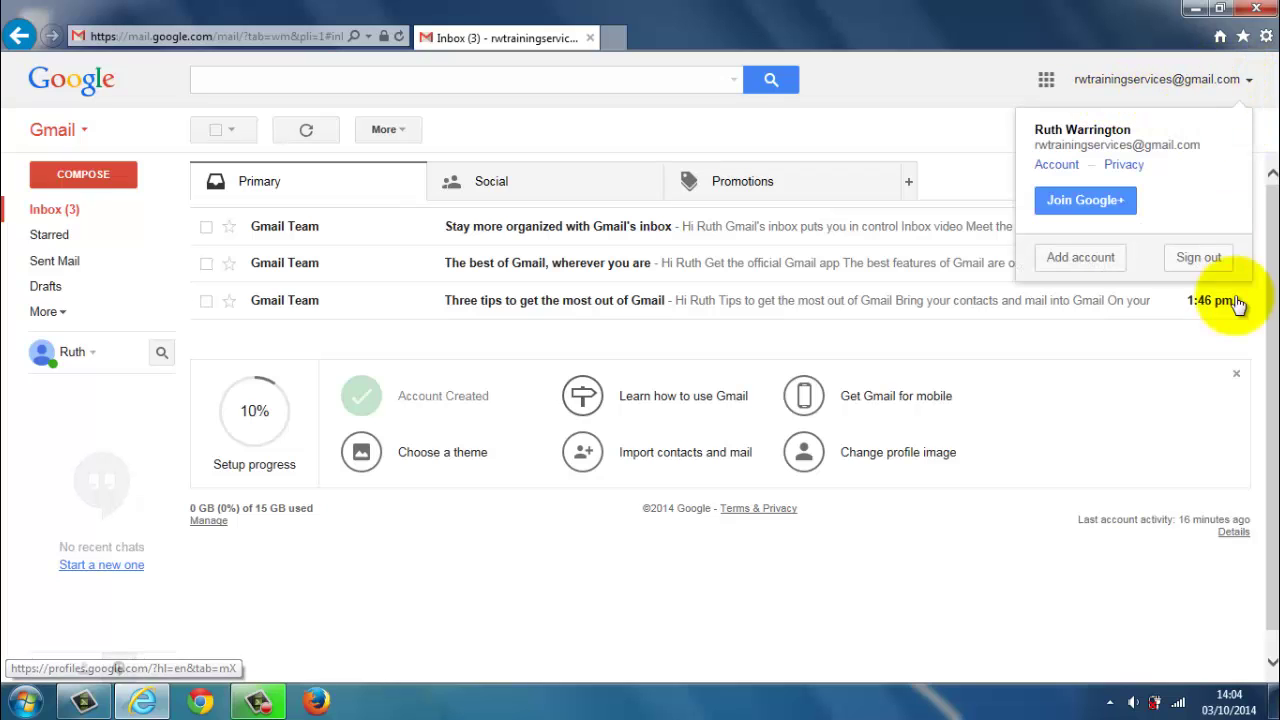
pyautogui.click(1186, 262)
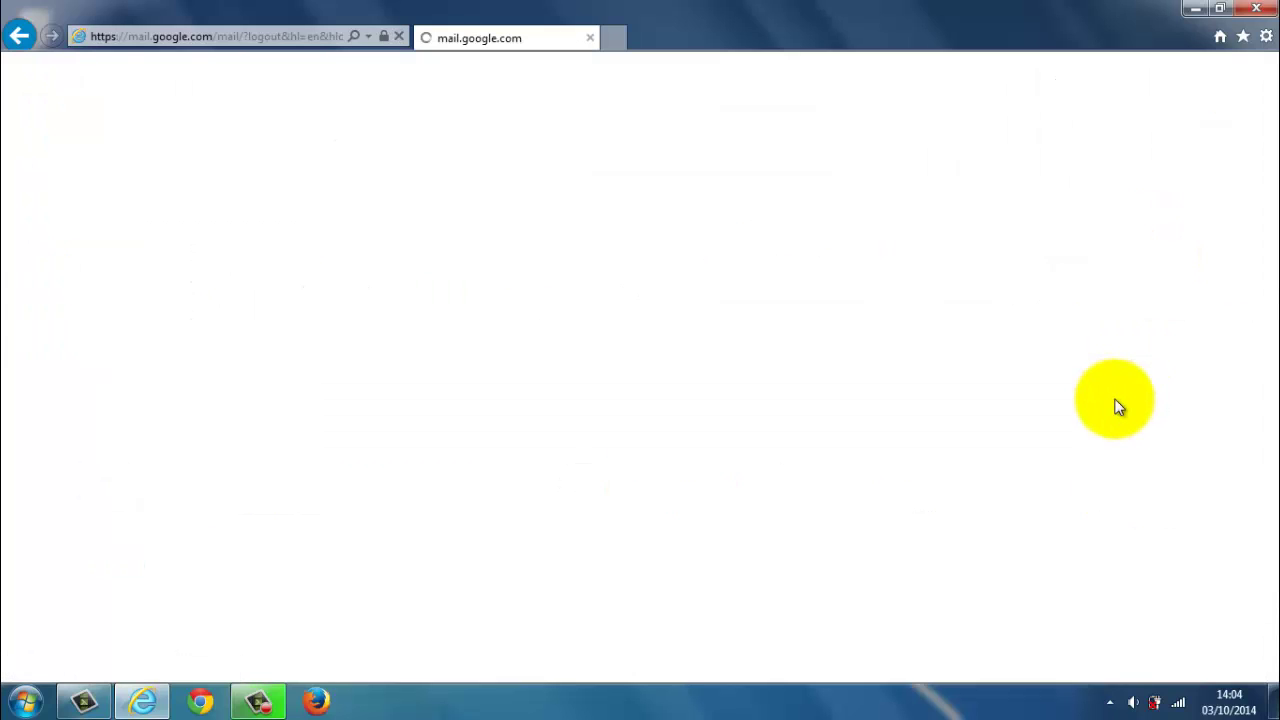